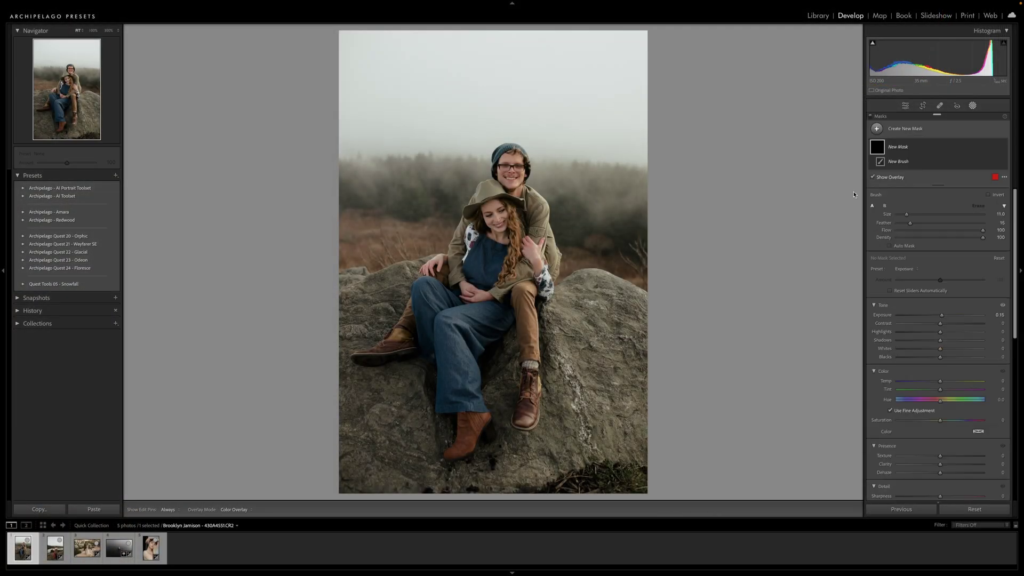
- Paint a brush mask over the man's arm and jacket, then undo the stroke
{"action": "mouse_move", "coordinate": [533, 261]}
{"action": "left_mouse_down"}
{"action": "mouse_move", "coordinate": [526, 269]}
{"action": "mouse_move", "coordinate": [549, 237]}
{"action": "mouse_move", "coordinate": [531, 219]}
{"action": "mouse_move", "coordinate": [530, 189]}
{"action": "mouse_move", "coordinate": [504, 184]}
{"action": "mouse_move", "coordinate": [511, 164]}
{"action": "mouse_move", "coordinate": [456, 256]}
{"action": "mouse_move", "coordinate": [461, 278]}
{"action": "mouse_move", "coordinate": [509, 238]}
{"action": "mouse_move", "coordinate": [506, 280]}
{"action": "mouse_move", "coordinate": [483, 309]}
{"action": "left_mouse_up"}
{"action": "key", "text": "ctrl+z"}
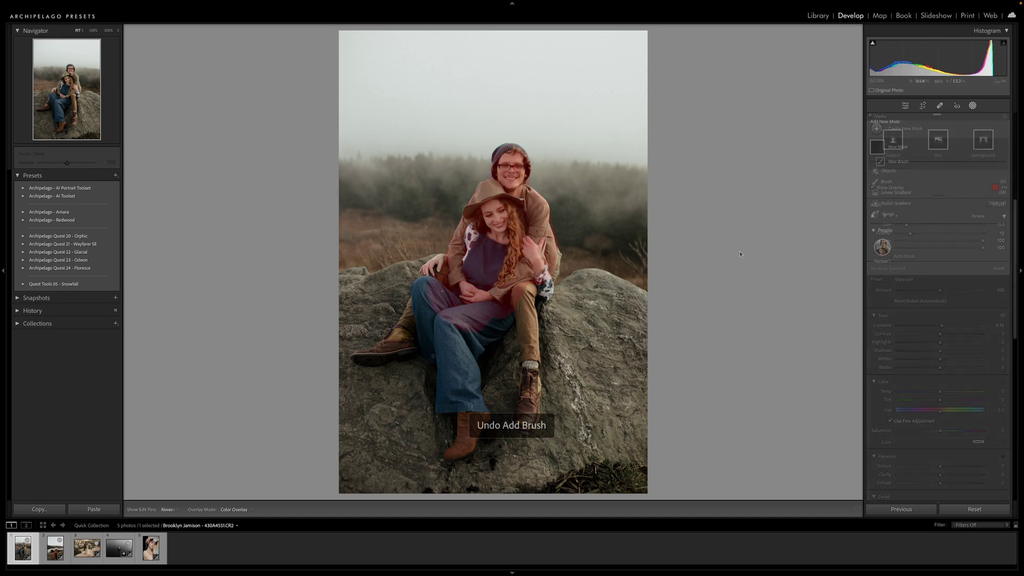
- Mask the couple with Select Subject and raise the mask's highlights slightly
{"action": "left_click", "coordinate": [893, 141]}
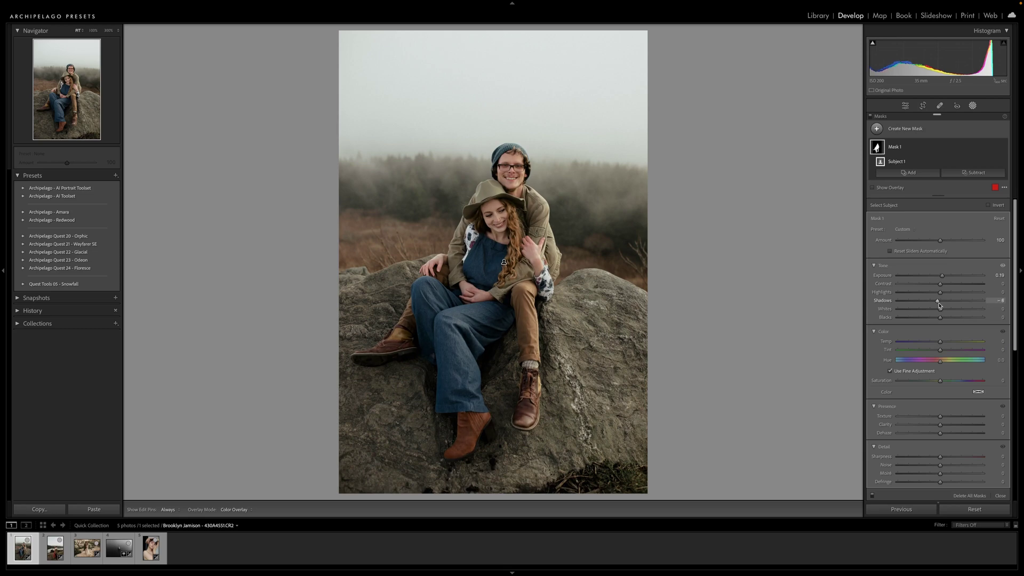
{"action": "left_click_drag", "start_coordinate": [940, 292], "coordinate": [941, 293]}
{"action": "left_click", "coordinate": [870, 118]}
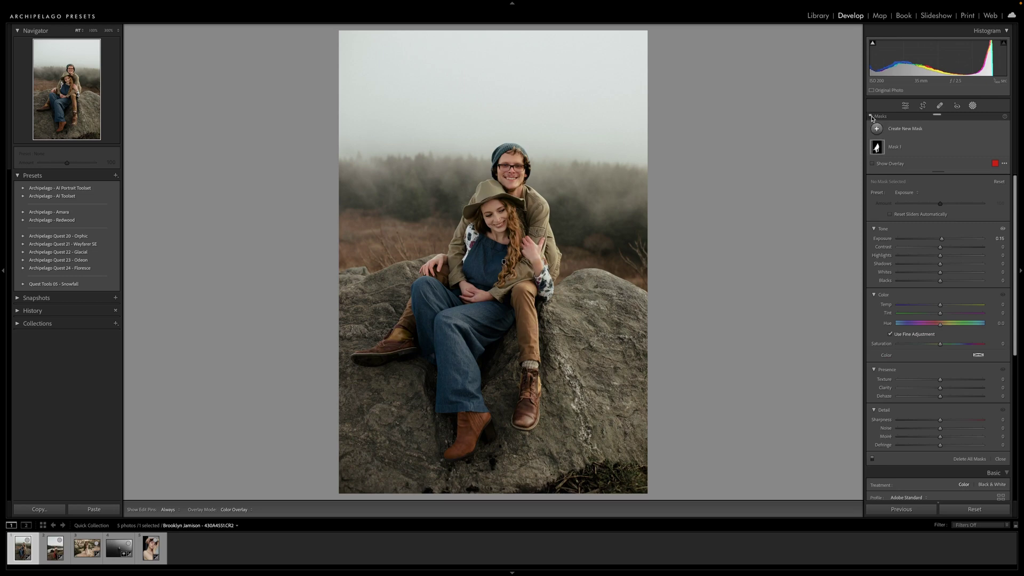
- Delete the subject mask, apply an Orphic fog preset at amount 70, then open the lakeside photo
{"action": "right_click", "coordinate": [906, 149]}
{"action": "left_click", "coordinate": [951, 265]}
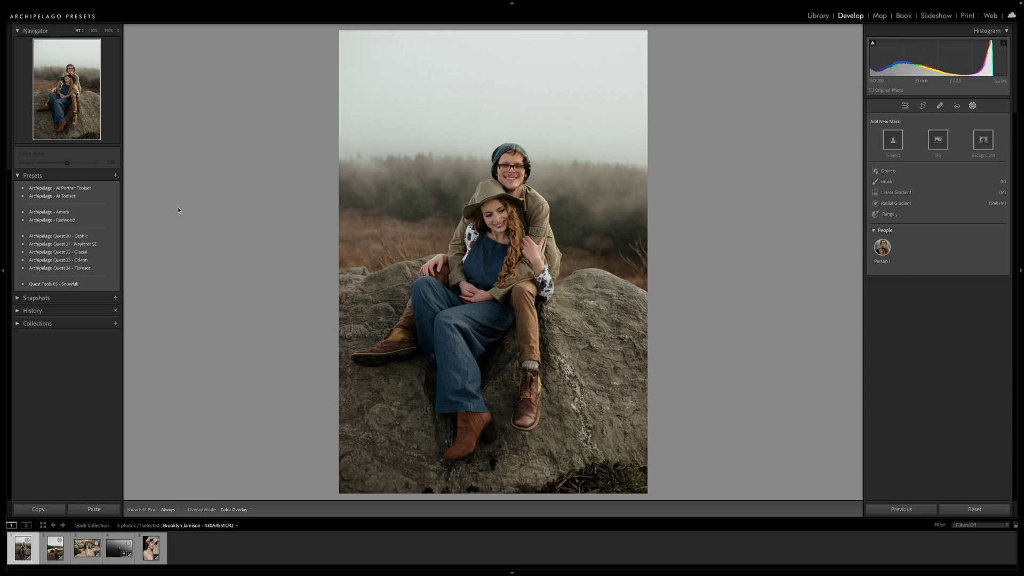
{"action": "left_click", "coordinate": [24, 196]}
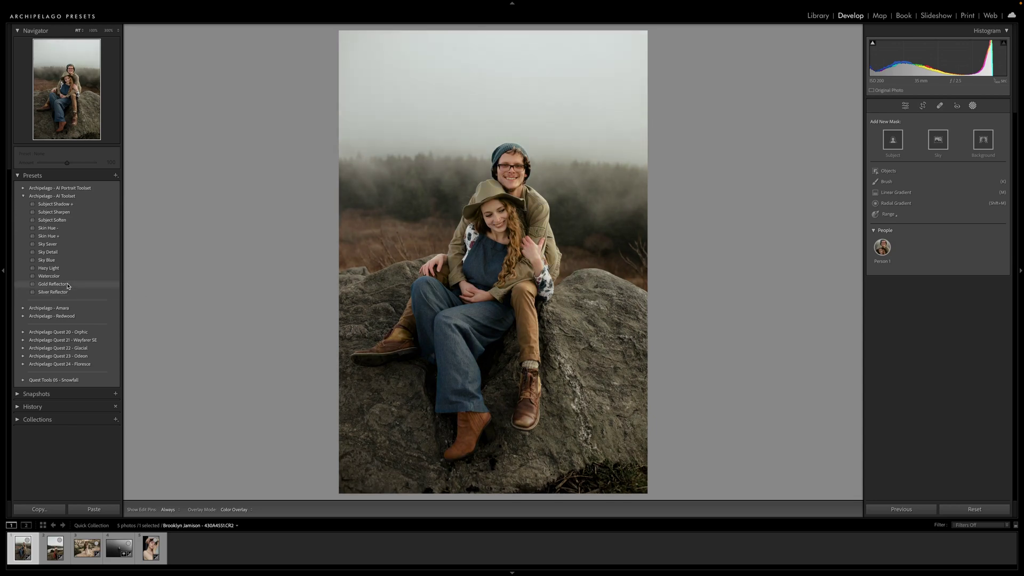
{"action": "scroll", "coordinate": [65, 319], "scroll_direction": "down", "scroll_amount": 3}
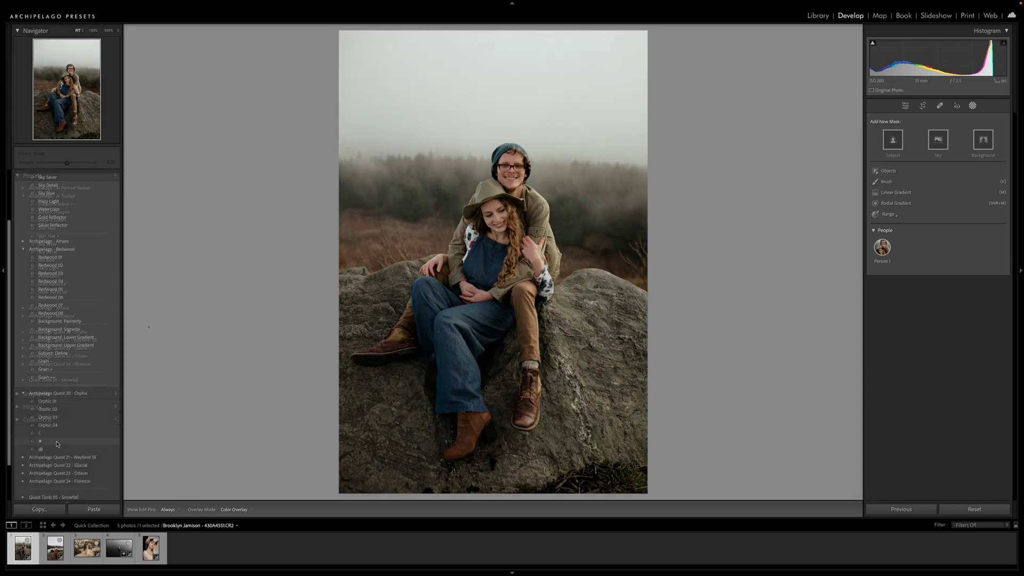
{"action": "left_click", "coordinate": [59, 448]}
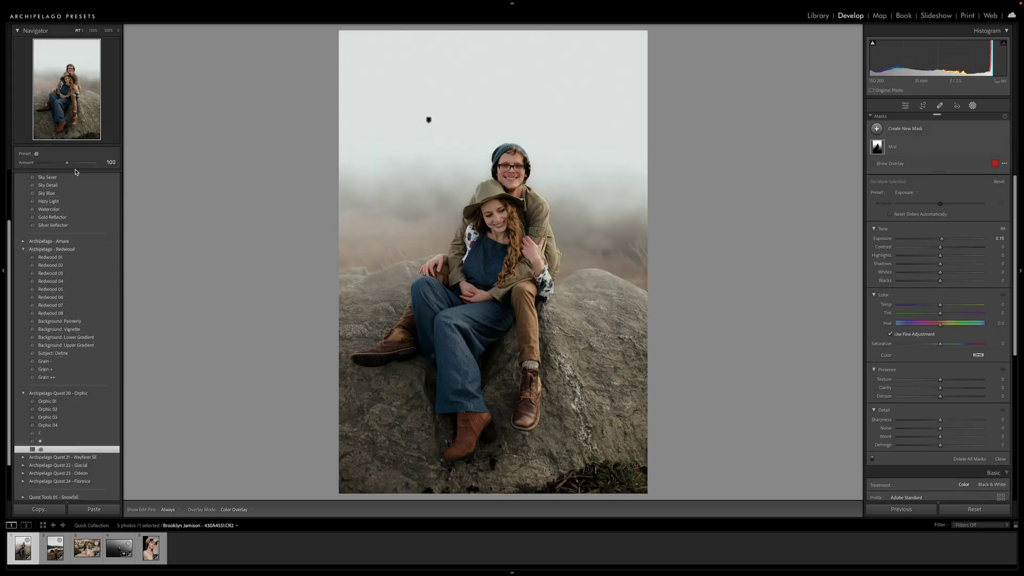
{"action": "left_click_drag", "start_coordinate": [69, 163], "coordinate": [59, 163]}
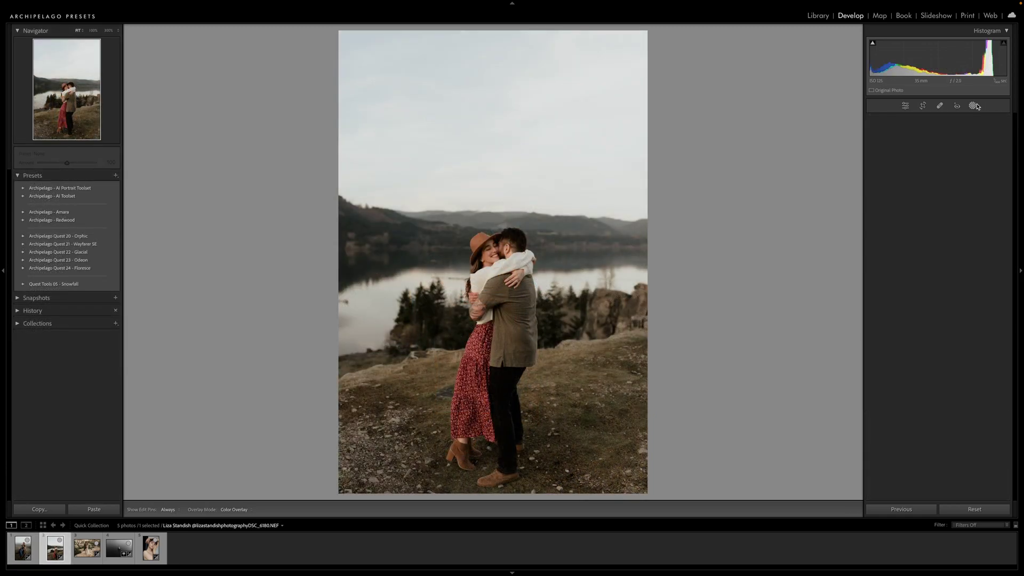
{"action": "left_click", "coordinate": [972, 106]}
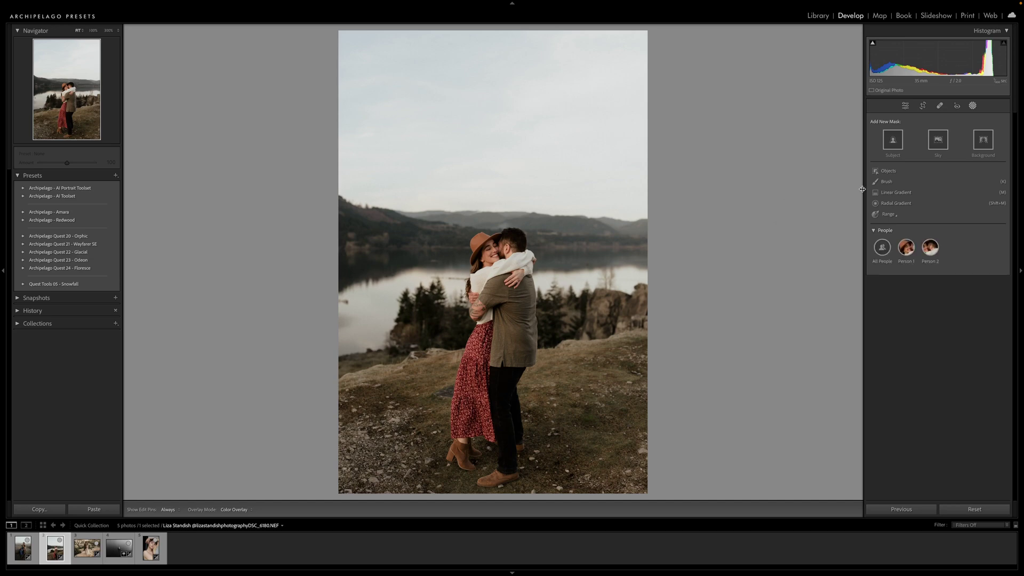
- Mask the lakeside sky and set its exposure to -0.66 and temperature to -12
{"action": "left_click", "coordinate": [937, 140]}
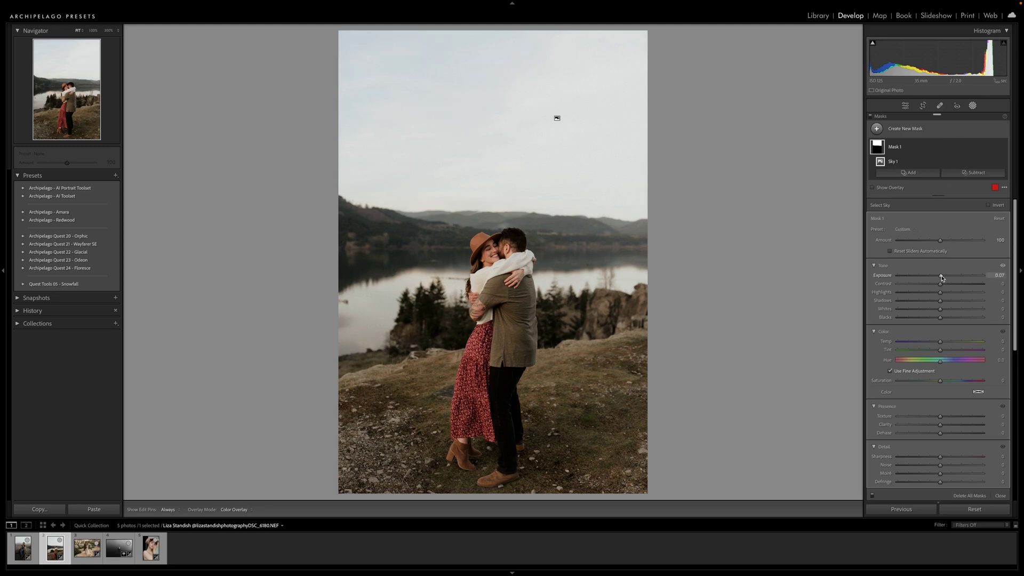
{"action": "left_click_drag", "start_coordinate": [941, 276], "coordinate": [933, 276]}
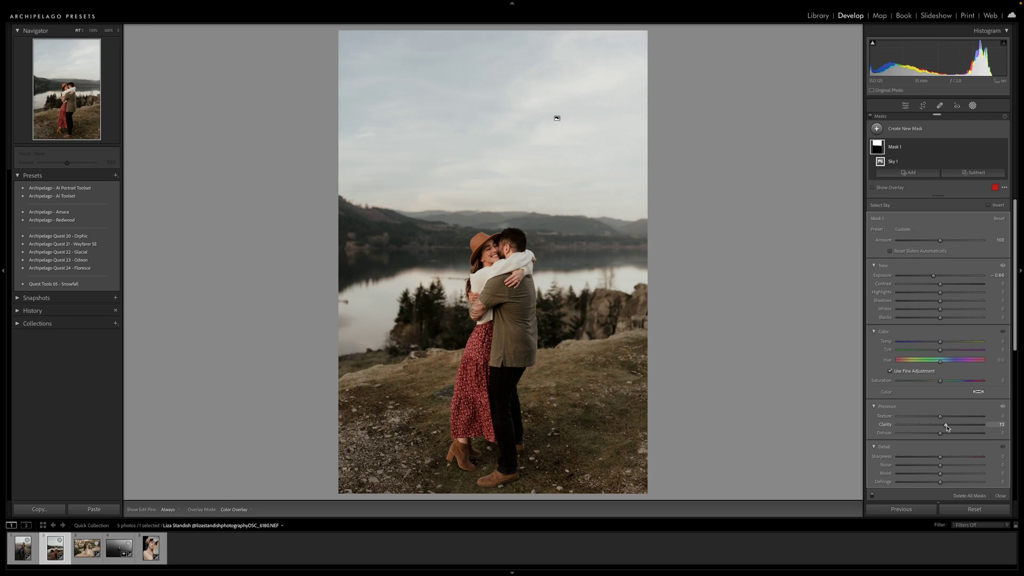
{"action": "left_click_drag", "start_coordinate": [941, 345], "coordinate": [937, 346]}
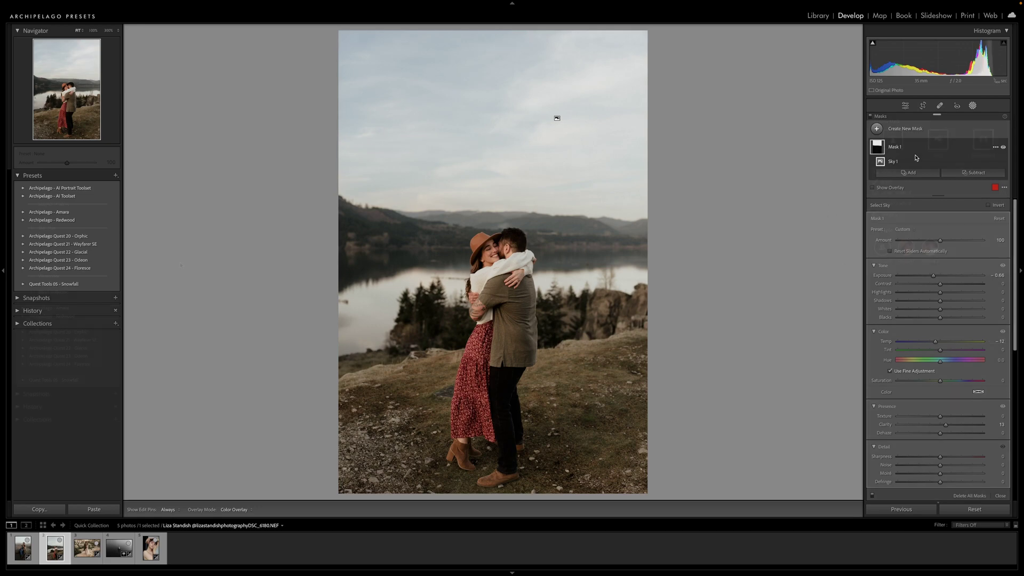
- Apply the Sky Saver, Sky Detail and Sky Blue AI presets, toggling masks to compare
{"action": "left_click", "coordinate": [52, 196]}
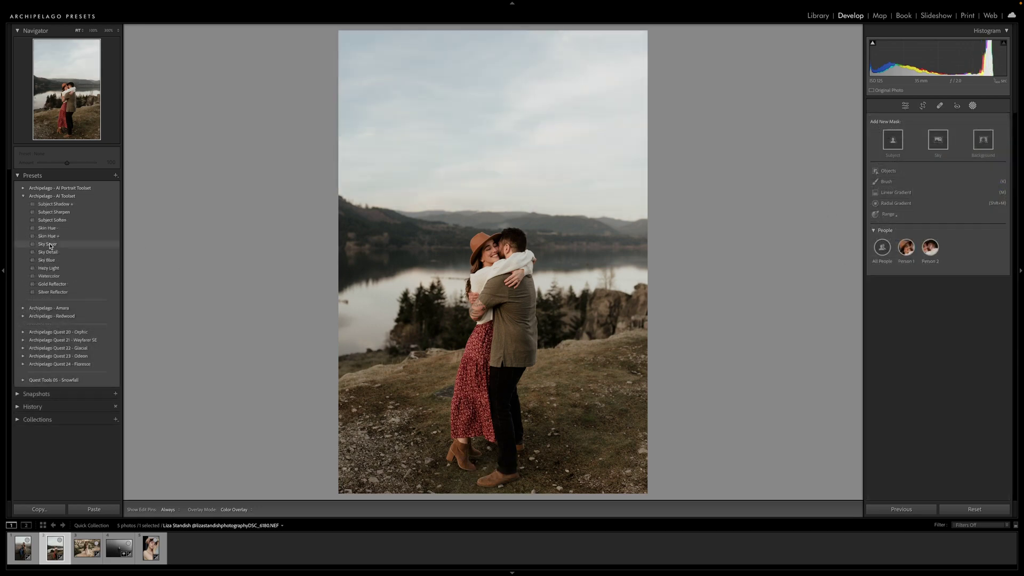
{"action": "left_click", "coordinate": [51, 245]}
{"action": "left_click", "coordinate": [52, 253]}
{"action": "left_click", "coordinate": [51, 261]}
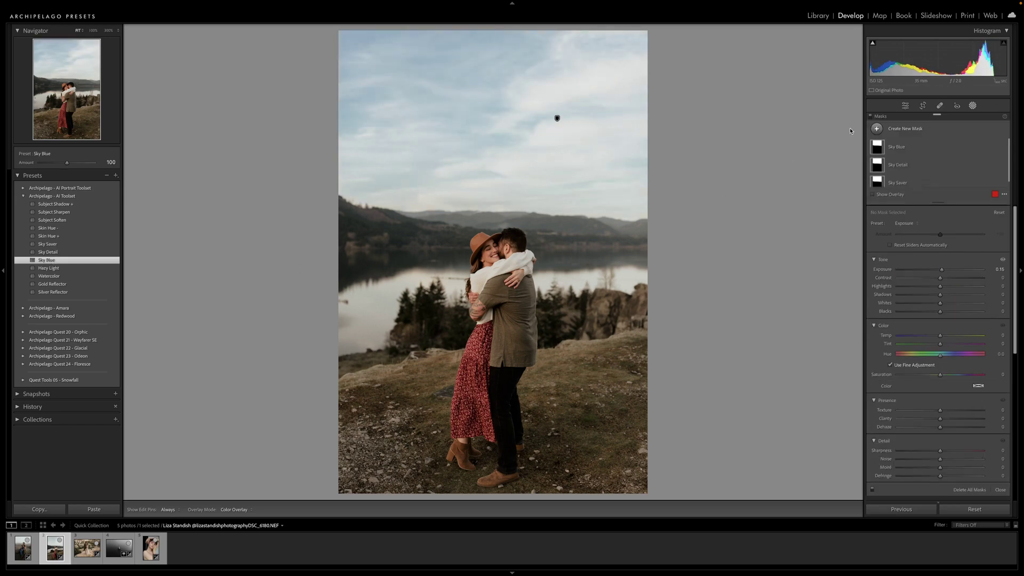
{"action": "left_click", "coordinate": [869, 116]}
{"action": "left_click", "coordinate": [869, 116]}
{"action": "left_click", "coordinate": [870, 117]}
{"action": "left_click", "coordinate": [870, 117]}
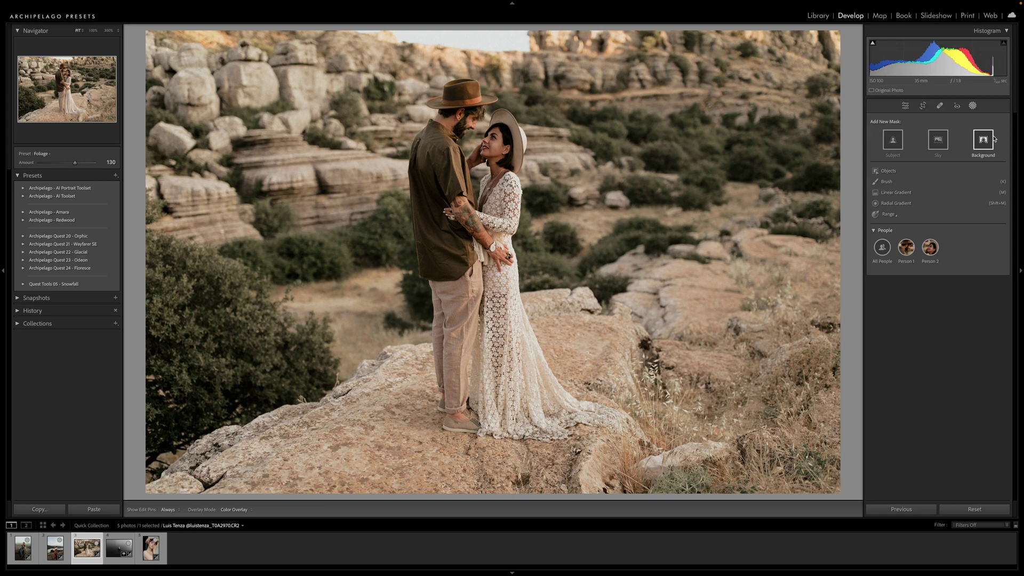
- Darken a background mask on the canyon photo to -0.82 exposure and apply an Orphic preset
{"action": "left_click", "coordinate": [983, 140]}
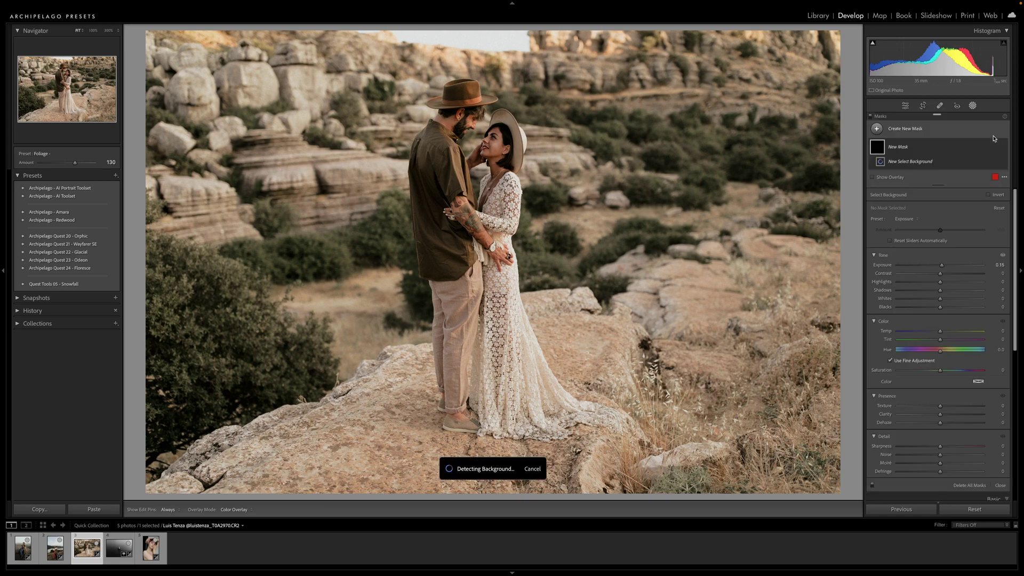
{"action": "left_click_drag", "start_coordinate": [943, 274], "coordinate": [930, 283]}
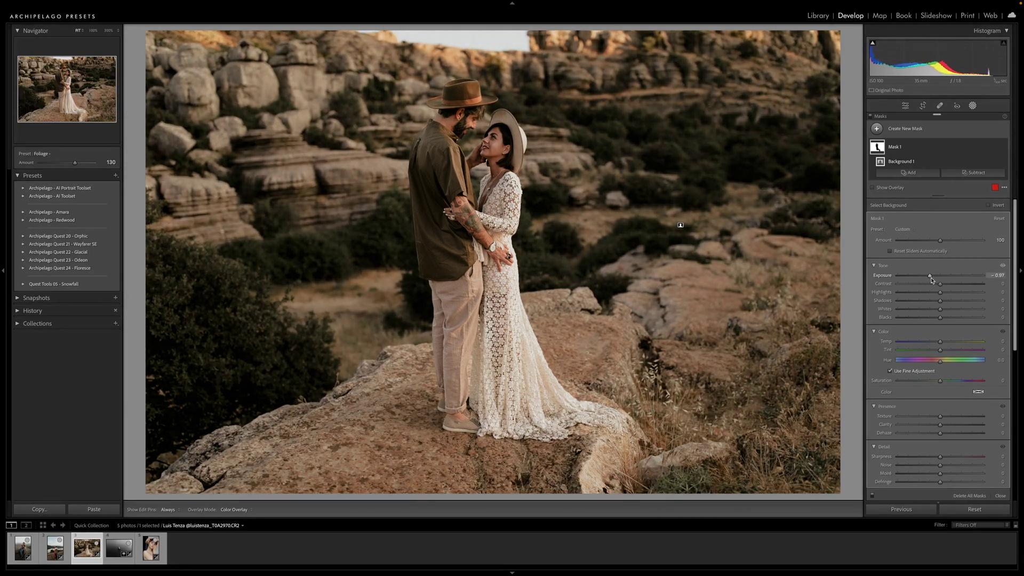
{"action": "left_click_drag", "start_coordinate": [931, 279], "coordinate": [933, 280]}
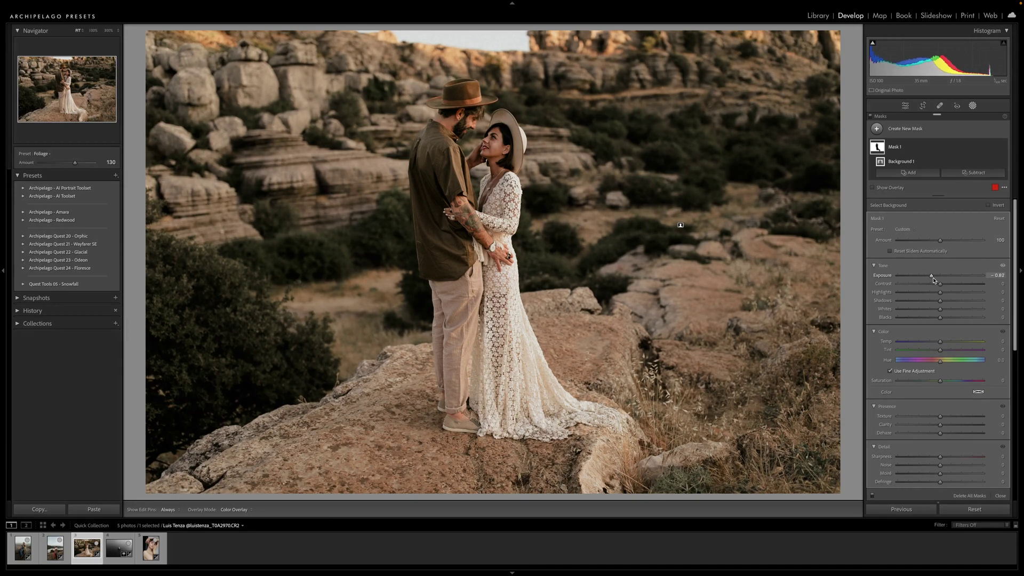
{"action": "left_click", "coordinate": [53, 236]}
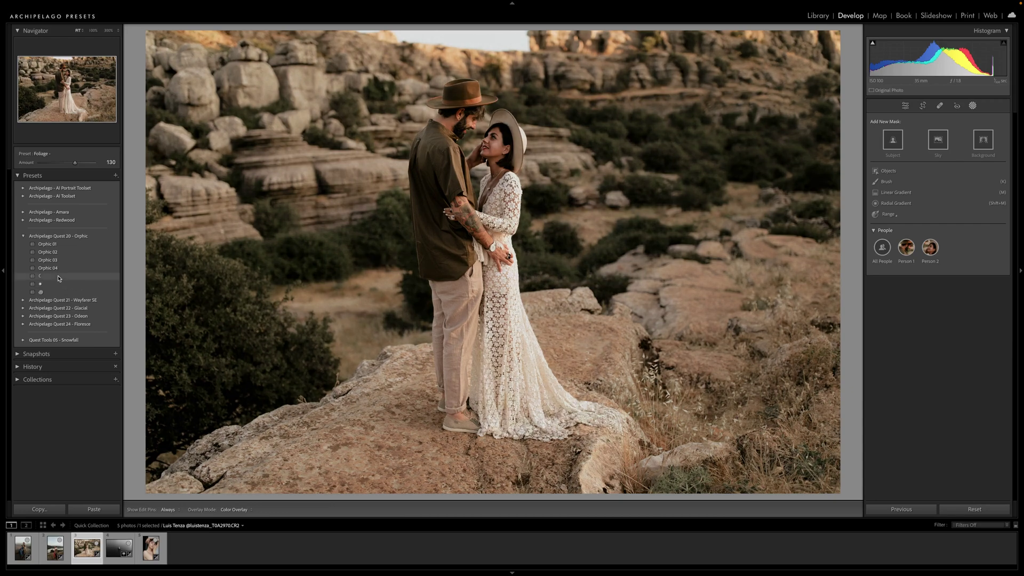
{"action": "left_click", "coordinate": [58, 278]}
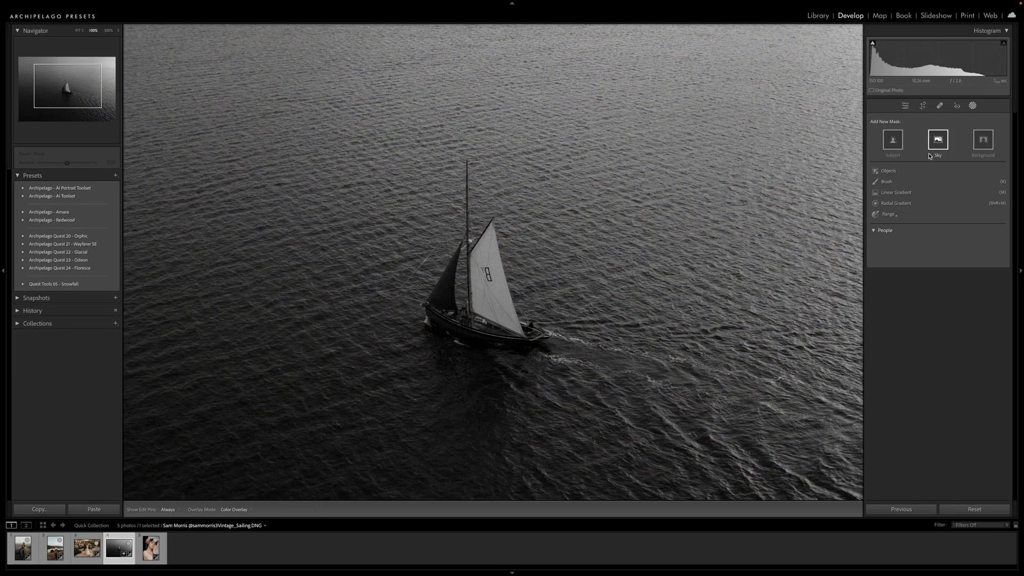
- Start an Objects mask on the sailboat, shrink the brush to 8, and paint down the mast
{"action": "left_click", "coordinate": [937, 139]}
{"action": "scroll", "coordinate": [533, 227], "scroll_direction": "down", "scroll_amount": 8}
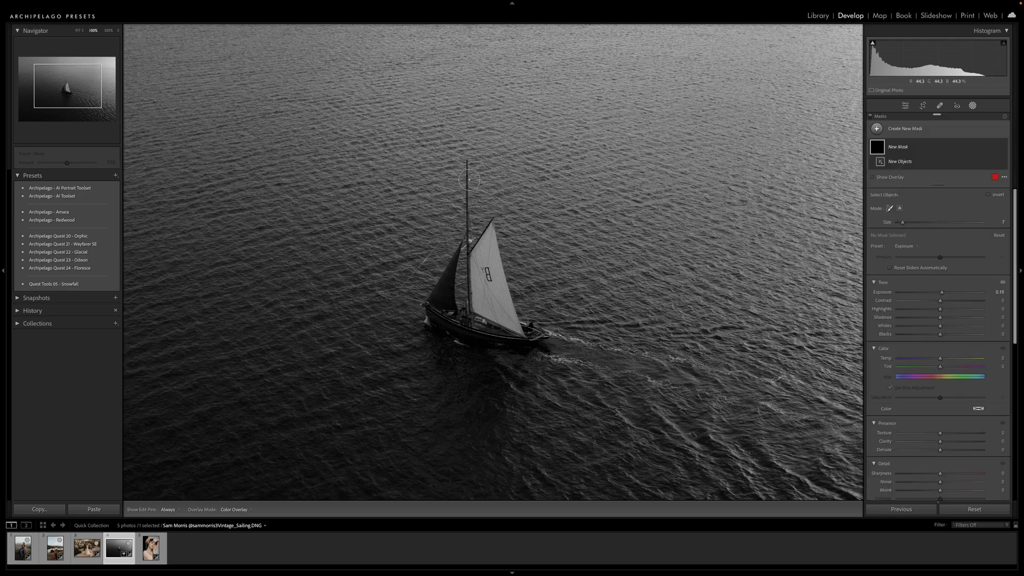
{"action": "mouse_move", "coordinate": [469, 168]}
{"action": "left_mouse_down"}
{"action": "mouse_move", "coordinate": [472, 251]}
{"action": "mouse_move", "coordinate": [484, 224]}
{"action": "mouse_move", "coordinate": [509, 301]}
{"action": "mouse_move", "coordinate": [538, 329]}
{"action": "mouse_move", "coordinate": [456, 319]}
{"action": "mouse_move", "coordinate": [396, 291]}
{"action": "mouse_move", "coordinate": [433, 285]}
{"action": "mouse_move", "coordinate": [464, 243]}
{"action": "mouse_move", "coordinate": [445, 291]}
{"action": "mouse_move", "coordinate": [502, 317]}
{"action": "mouse_move", "coordinate": [476, 262]}
{"action": "mouse_move", "coordinate": [469, 290]}
{"action": "left_mouse_up"}
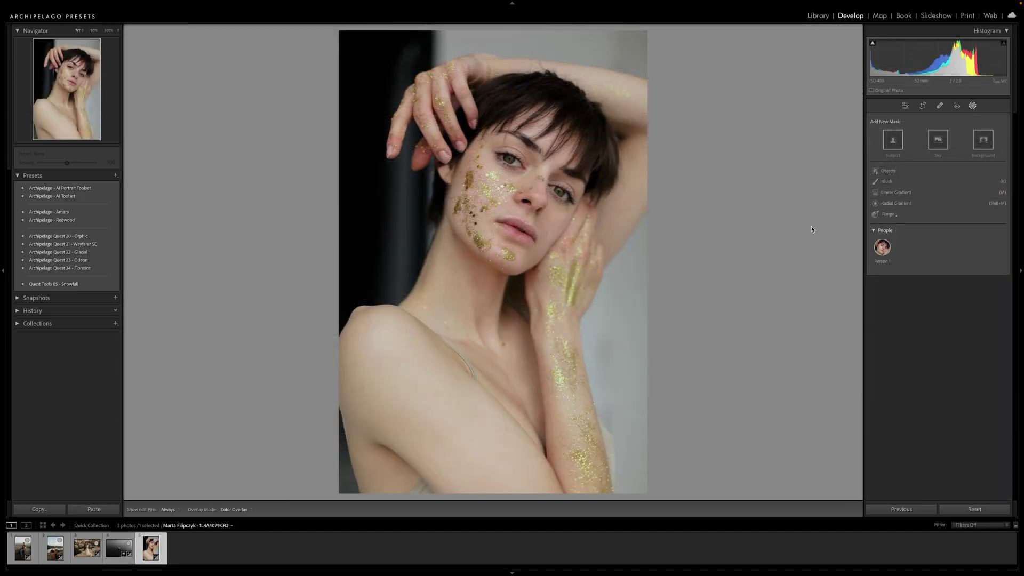
- Give the woman Skin: Brush Face at amount 77 and Skin: Brush Body at 66
{"action": "left_click", "coordinate": [880, 248]}
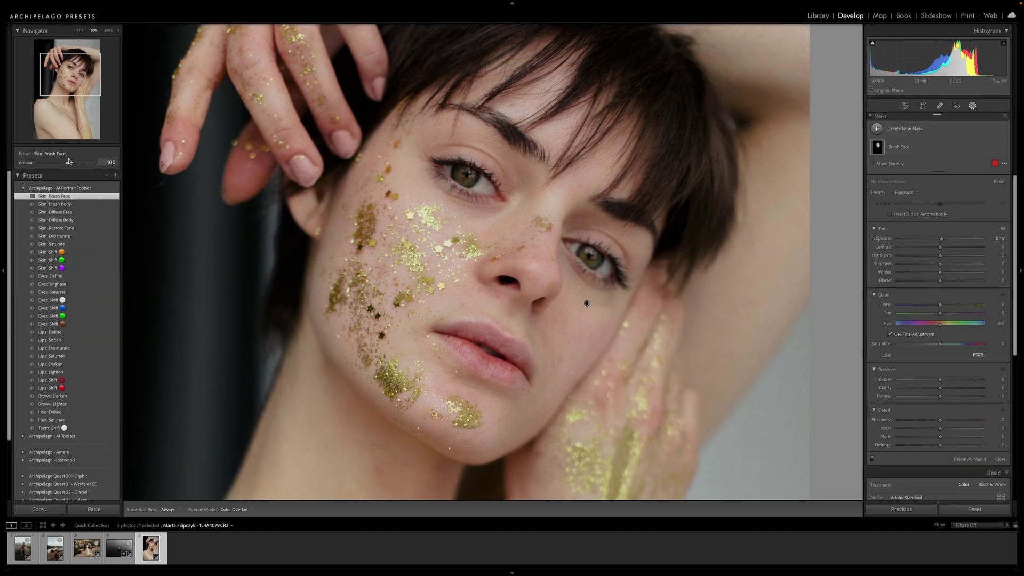
{"action": "left_click_drag", "start_coordinate": [67, 164], "coordinate": [68, 165]}
{"action": "left_click", "coordinate": [87, 80]}
{"action": "key", "text": "z"}
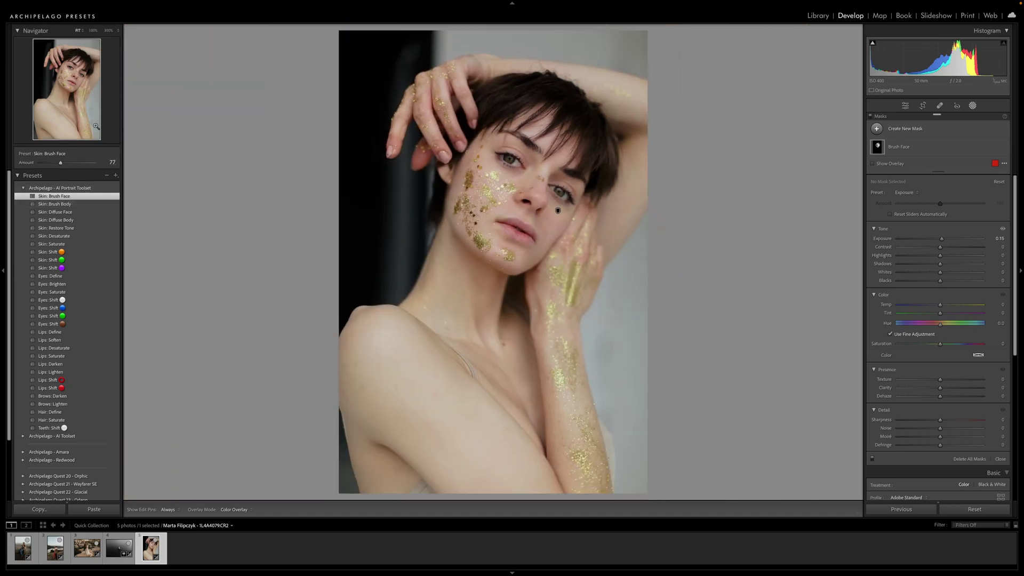
{"action": "left_click", "coordinate": [72, 204]}
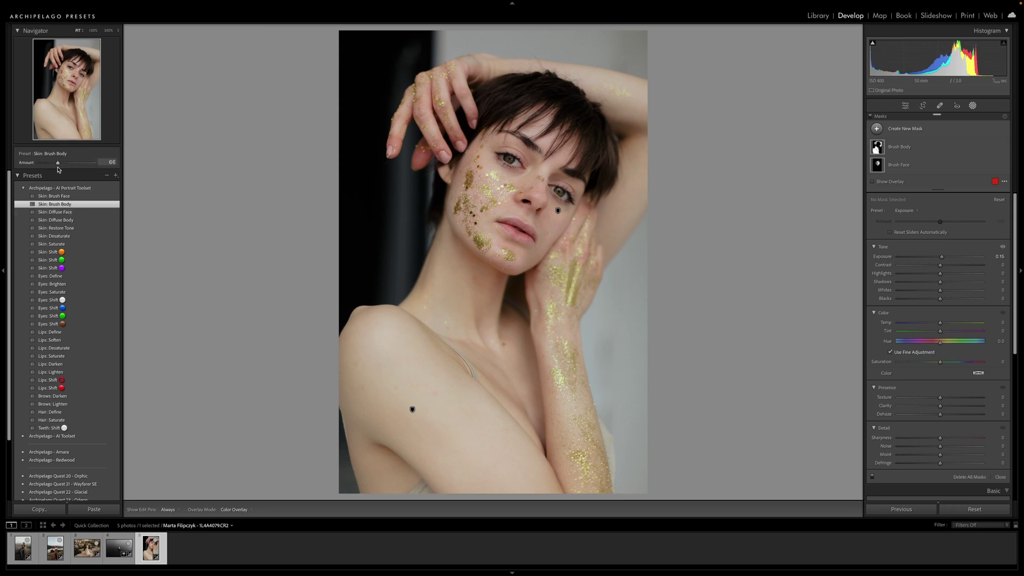
{"action": "left_click", "coordinate": [75, 74]}
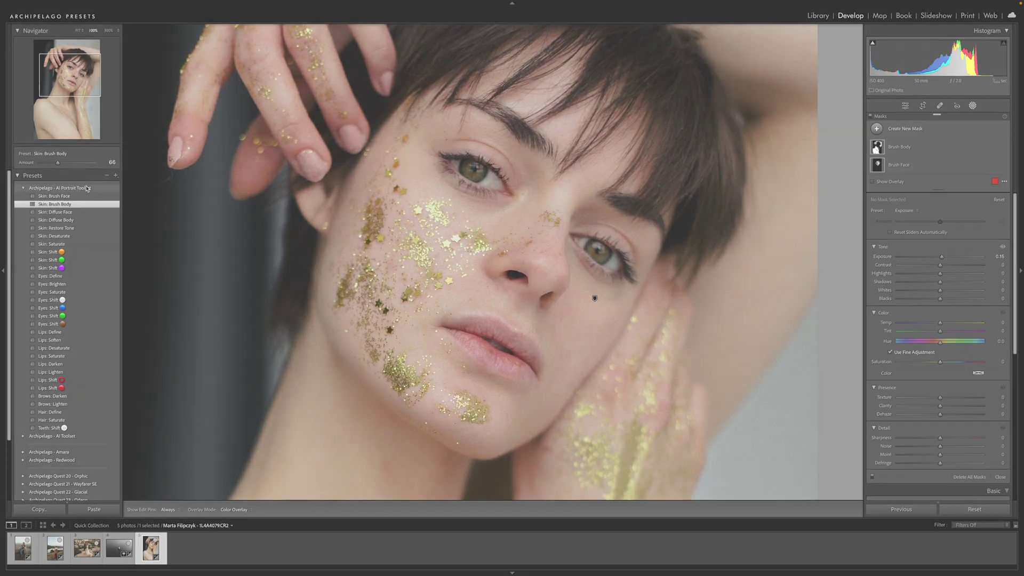